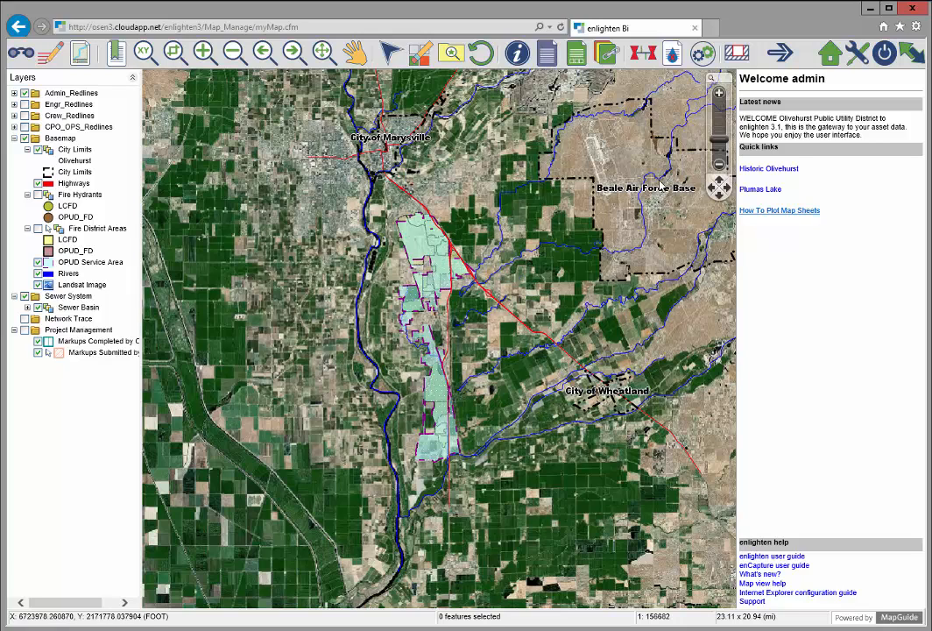
Step: Jump the map to the Historic Olivehurst area at 1:18000 using the Welcome pane quick link
{"action": "left_click", "coordinate": [786, 171]}
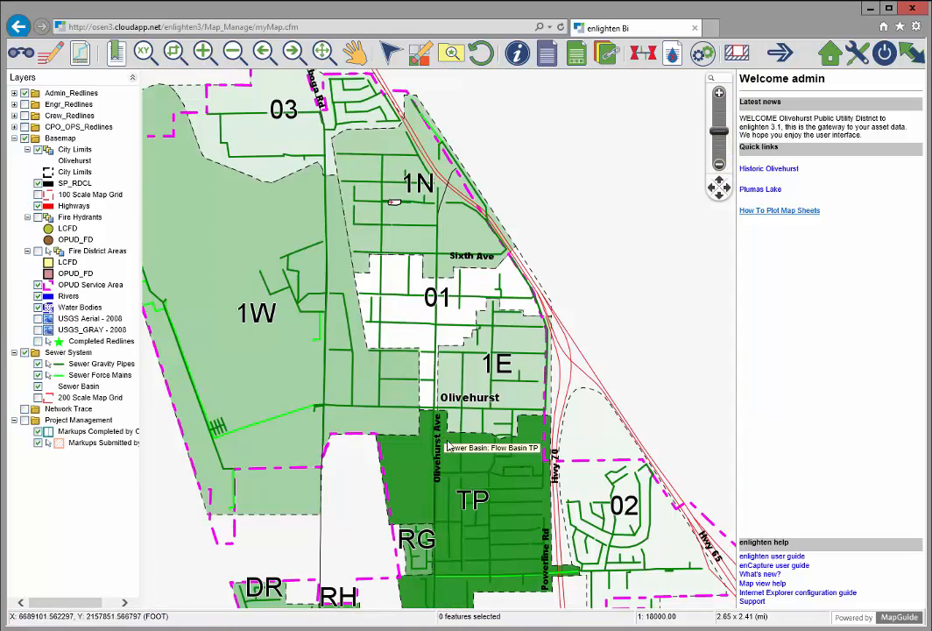
Step: Zoom to a box over basin TP to show the Glenmore Dr and Fourteenth St blocks
{"action": "left_click", "coordinate": [173, 52]}
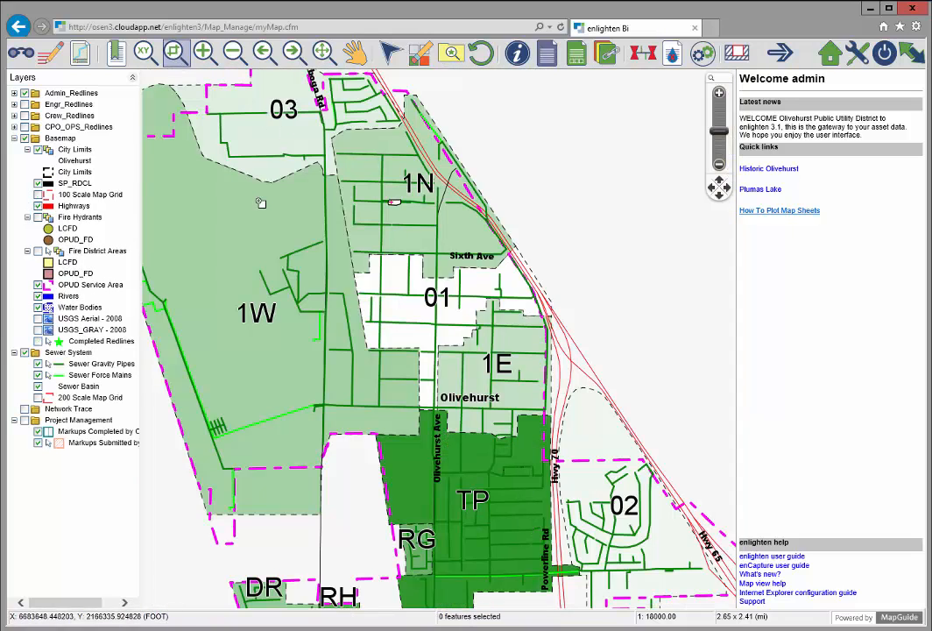
{"action": "left_click_drag", "start_coordinate": [488, 447], "coordinate": [547, 492]}
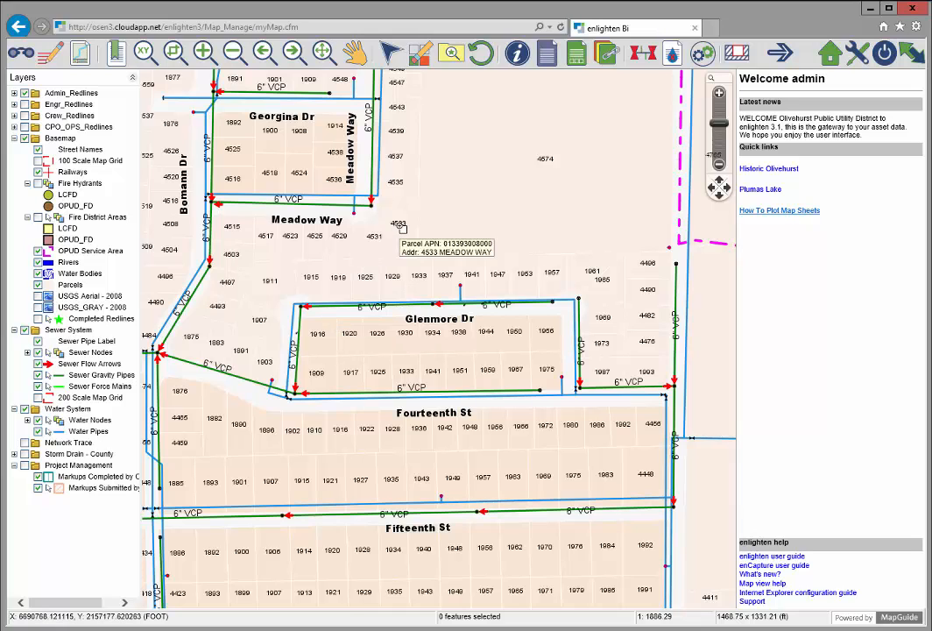
Step: Set Admin_Redlines redlining to a red Check symbol from the Checks library at size 15
{"action": "left_click", "coordinate": [51, 54]}
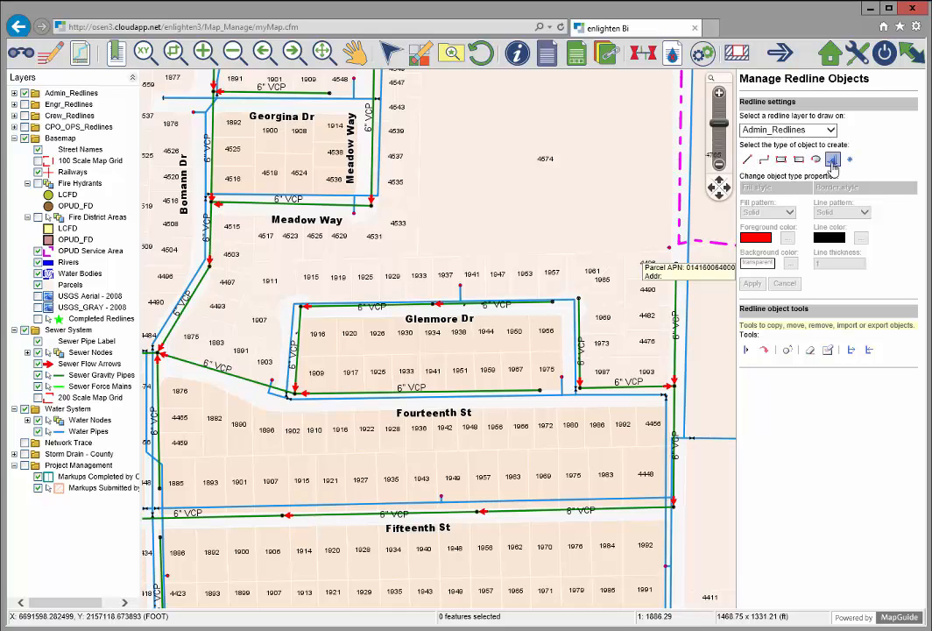
{"action": "left_click", "coordinate": [850, 161]}
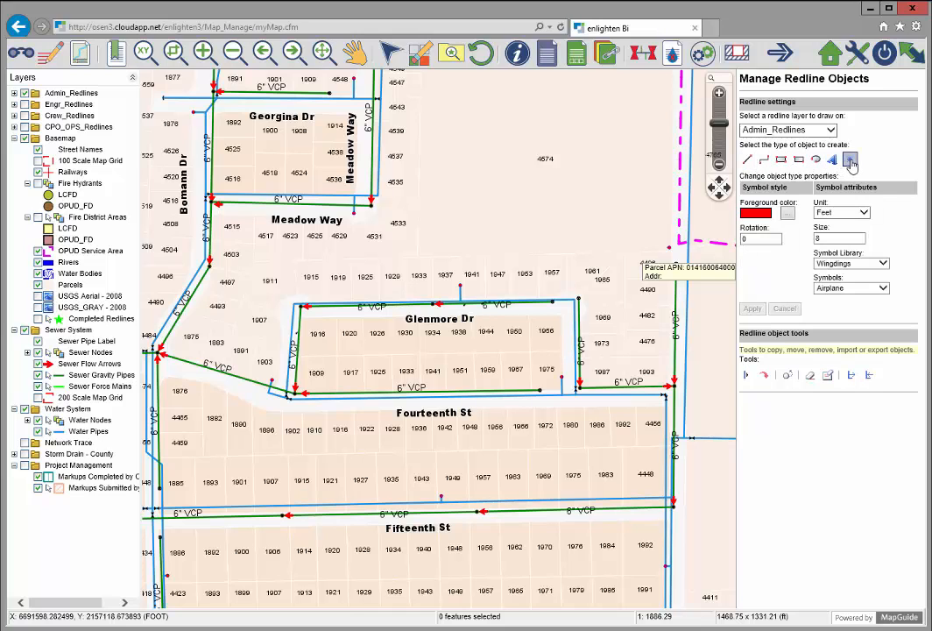
{"action": "left_click", "coordinate": [877, 263]}
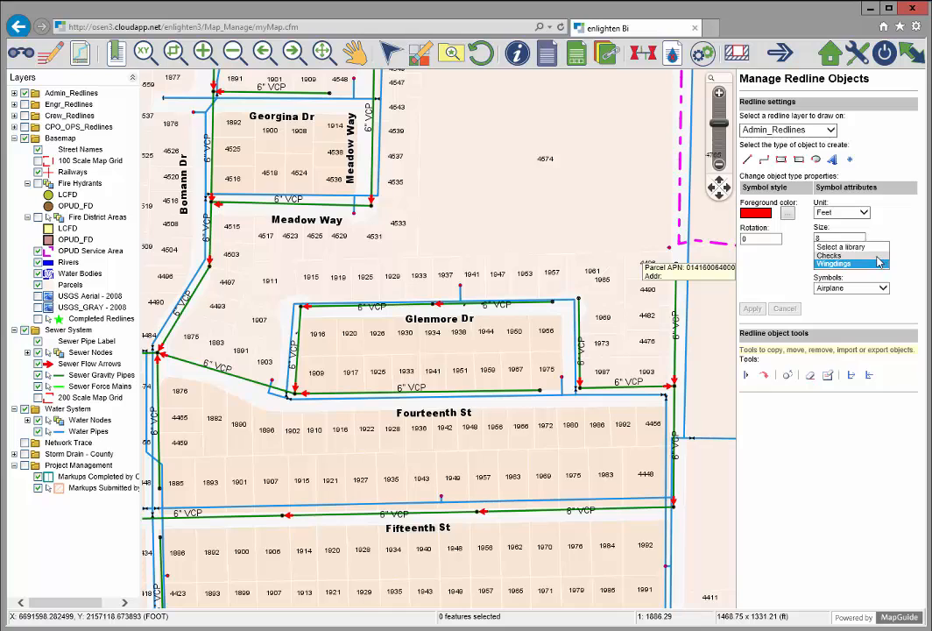
{"action": "left_click", "coordinate": [844, 255]}
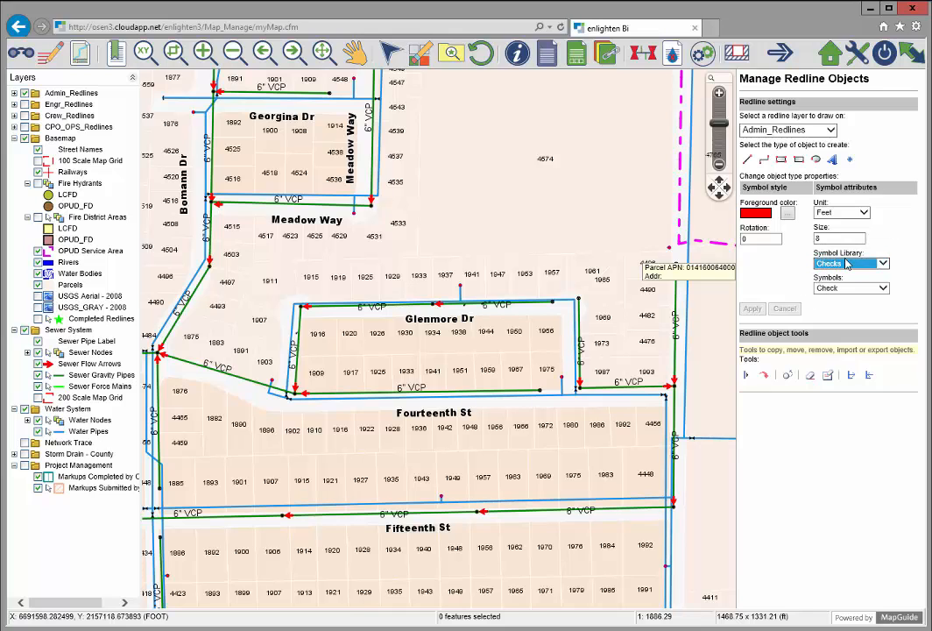
{"action": "left_click", "coordinate": [822, 238]}
{"action": "left_click_drag", "start_coordinate": [822, 239], "coordinate": [808, 240]}
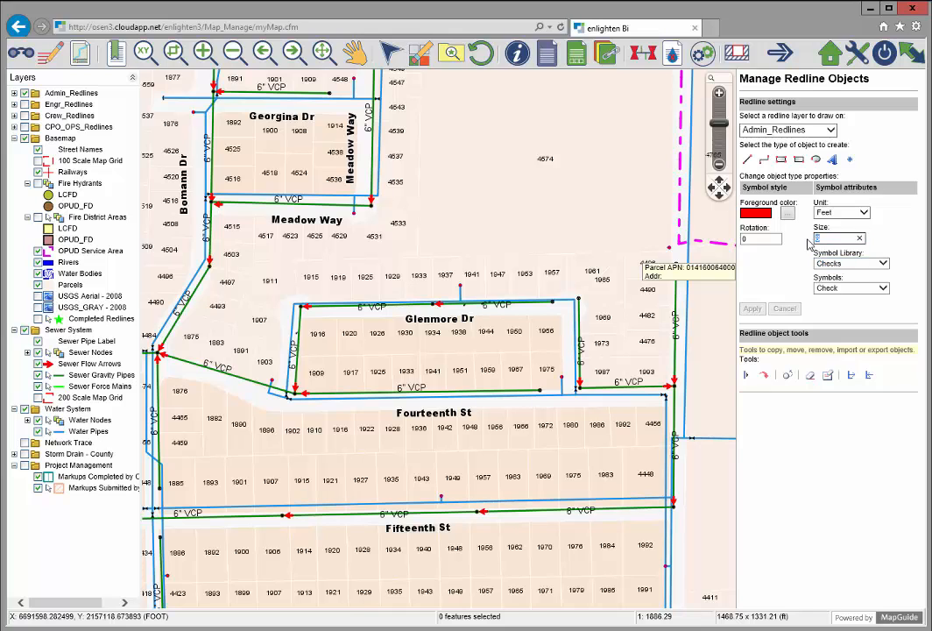
{"action": "type", "text": "15"}
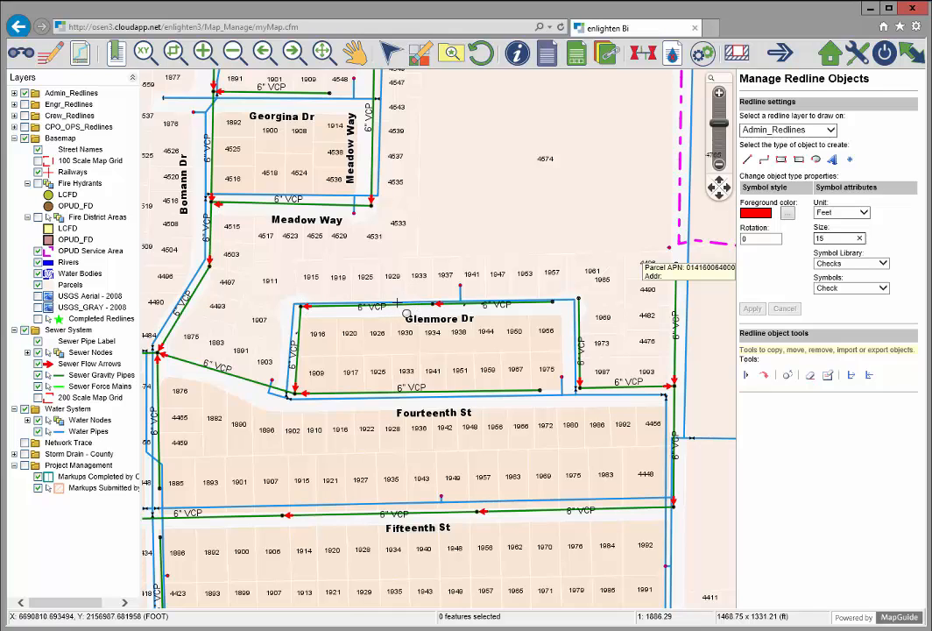
Step: Place a red check on the Glenmore Dr 6" VCP line and select that sewer gravity pipe
{"action": "left_click", "coordinate": [349, 307]}
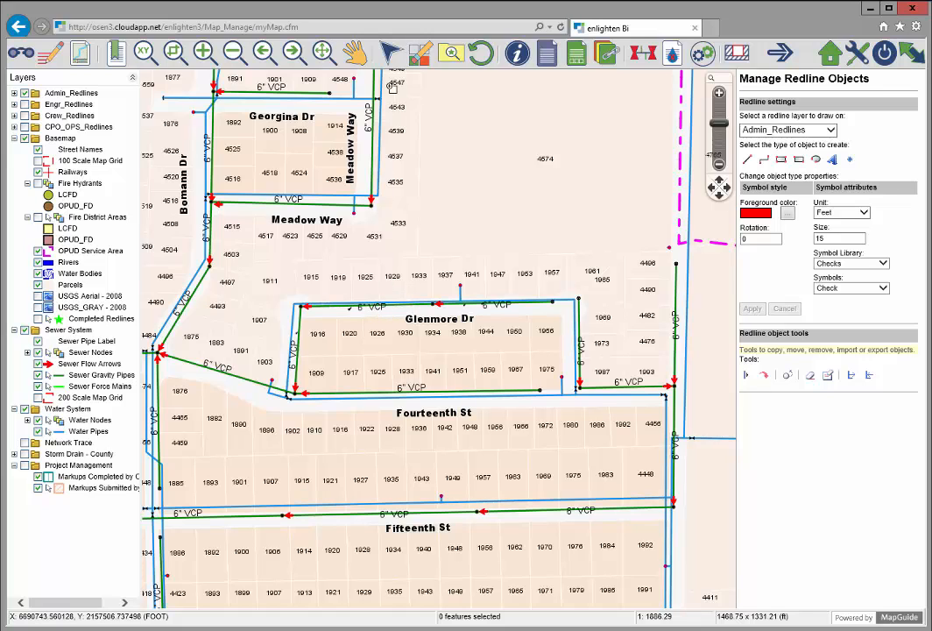
{"action": "left_click", "coordinate": [335, 310]}
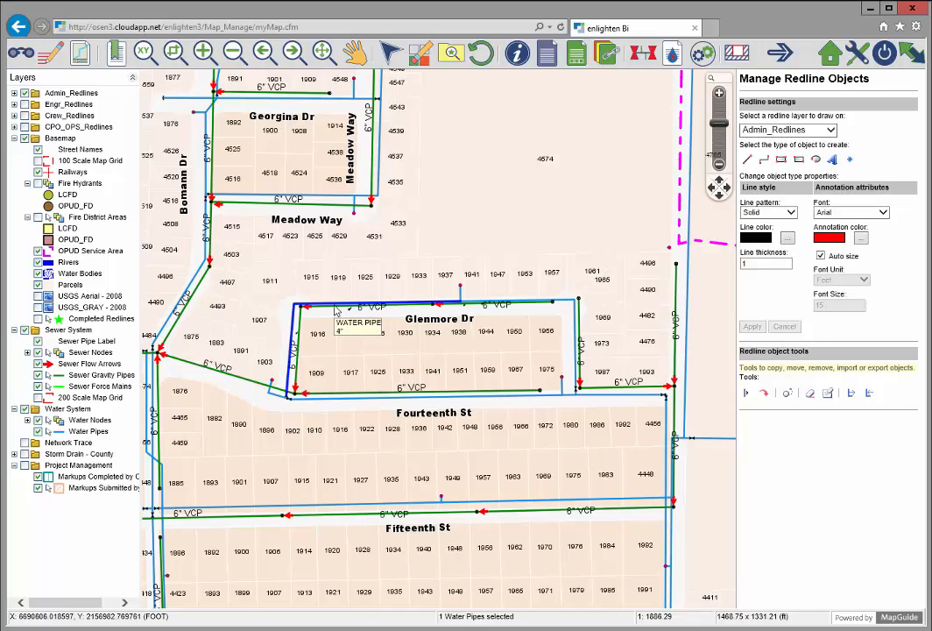
{"action": "left_click", "coordinate": [307, 308]}
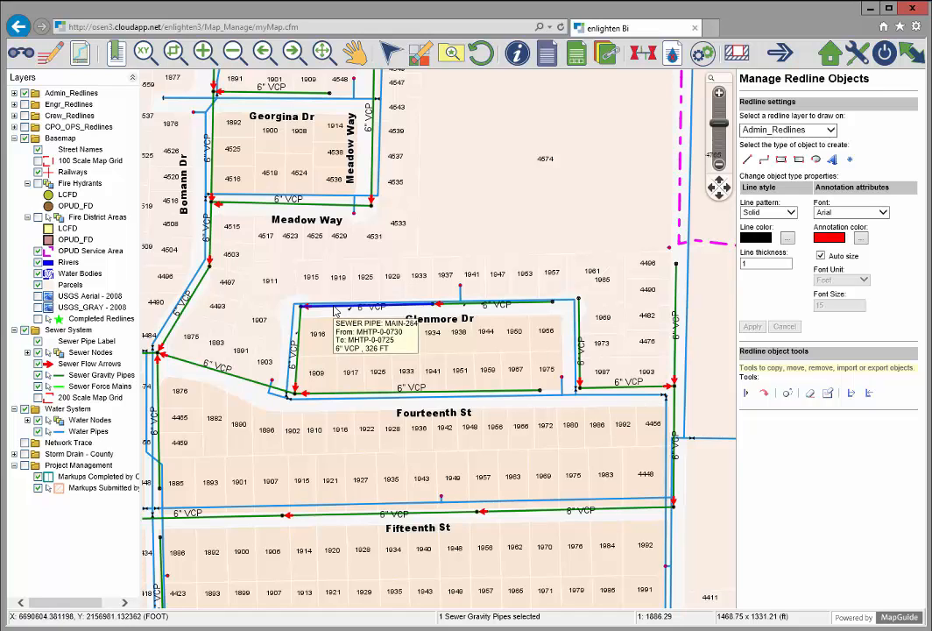
Step: Show the Info report attributes for selected sewer gravity pipe 533 on Glenmore Dr
{"action": "left_click", "coordinate": [577, 56]}
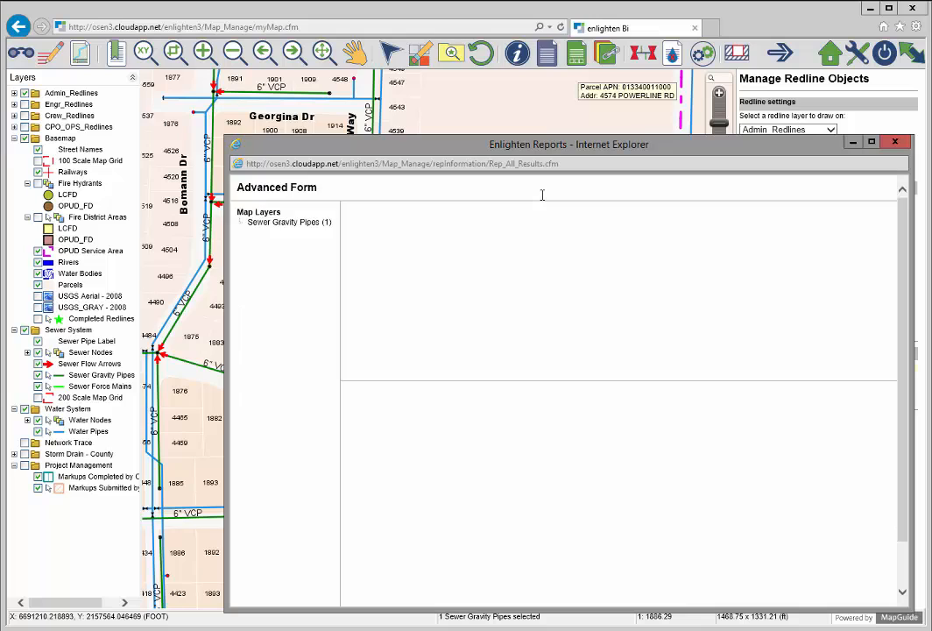
{"action": "left_click", "coordinate": [306, 224]}
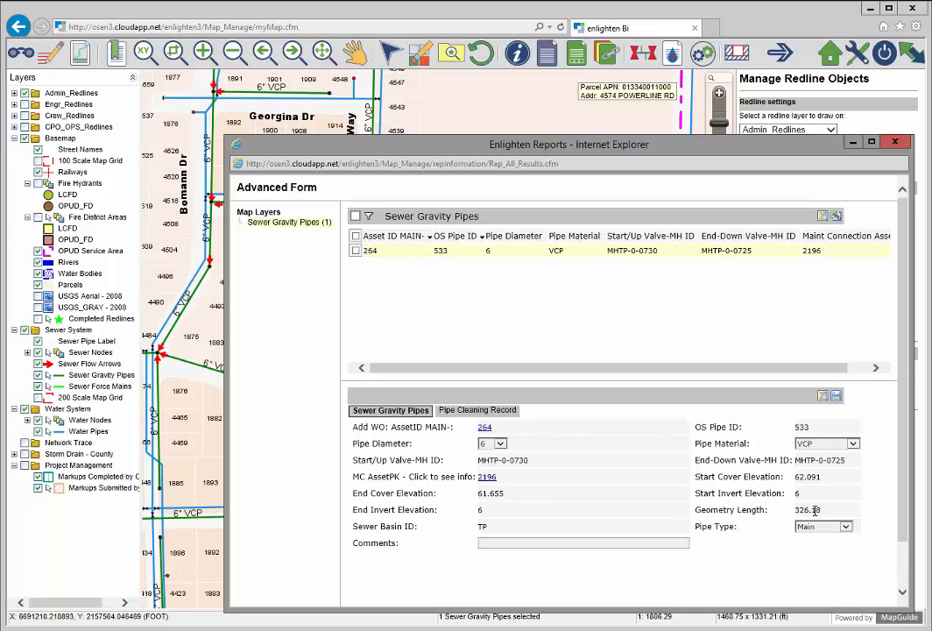
Step: In pipe 533's Pipe Cleaning Record, set material removed to GRAVEL and debris load to NORMAL
{"action": "left_click", "coordinate": [476, 412]}
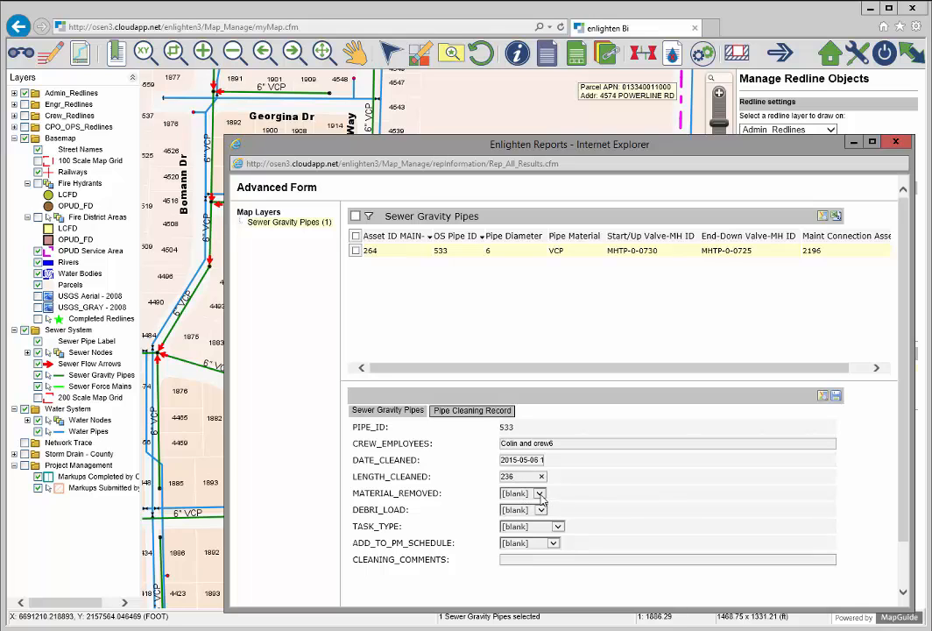
{"action": "left_click", "coordinate": [540, 494]}
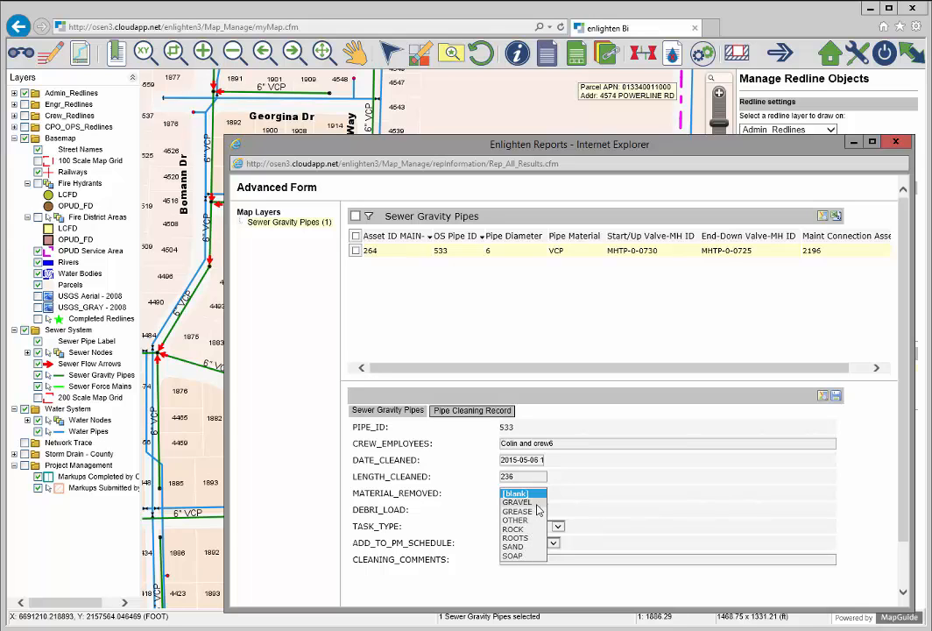
{"action": "left_click", "coordinate": [537, 503]}
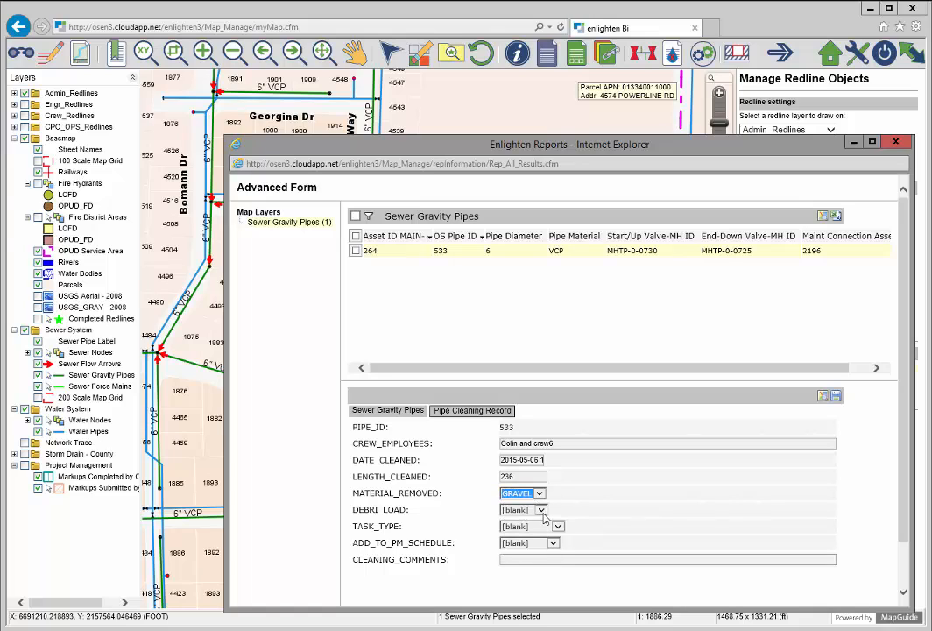
{"action": "left_click", "coordinate": [537, 508]}
{"action": "left_click", "coordinate": [536, 537]}
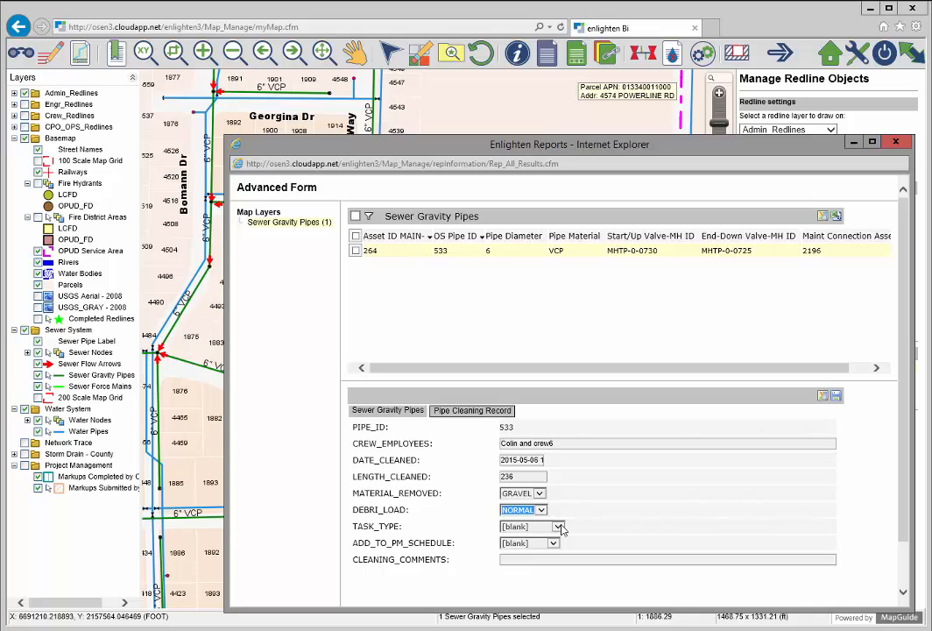
Step: Set task type SPOT_CLEAN, debris load MEDIUM, PM schedule QUARTERLY, and begin the heavier-grease comment
{"action": "left_click", "coordinate": [559, 526]}
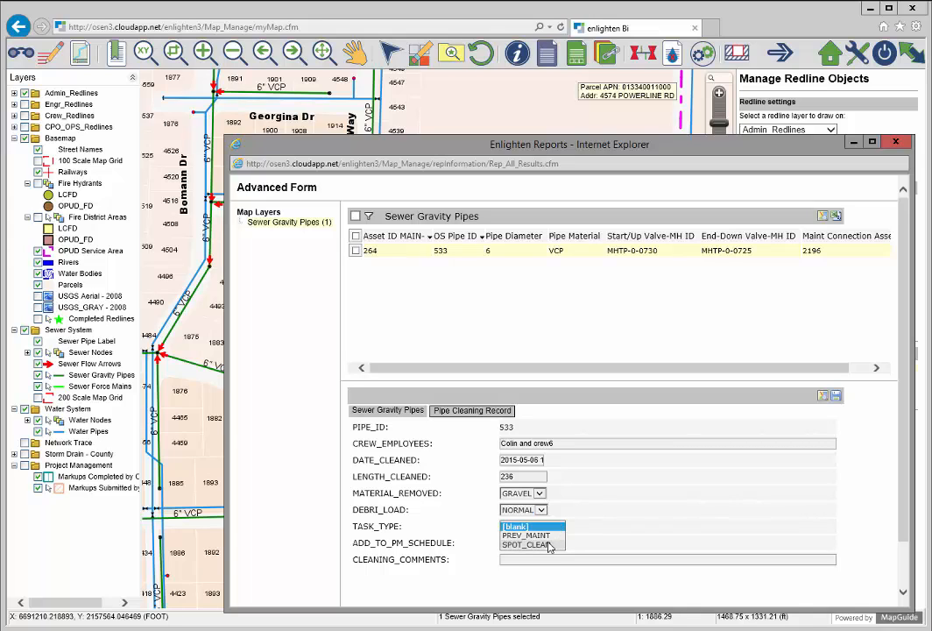
{"action": "left_click", "coordinate": [552, 545]}
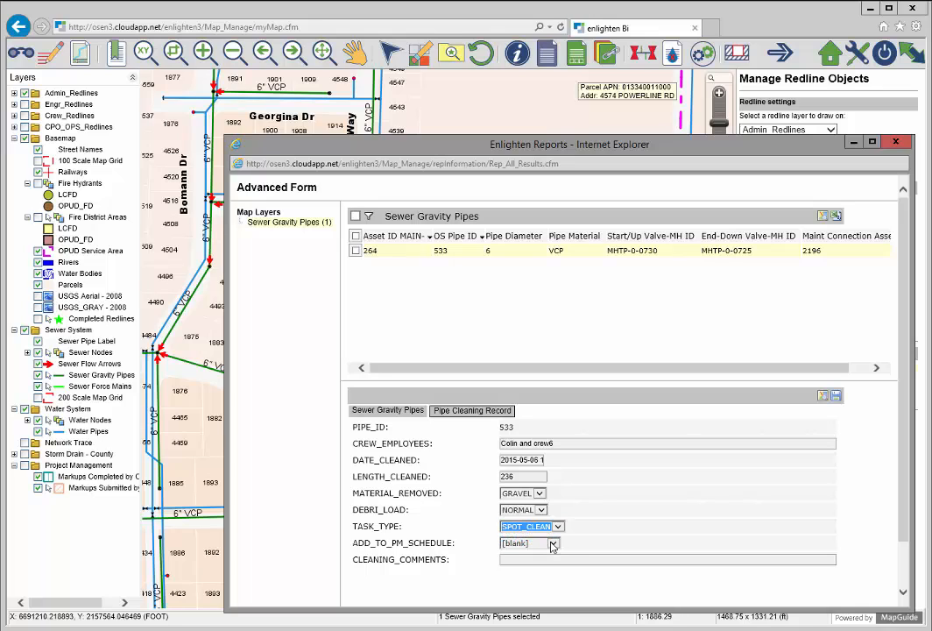
{"action": "left_click", "coordinate": [541, 510]}
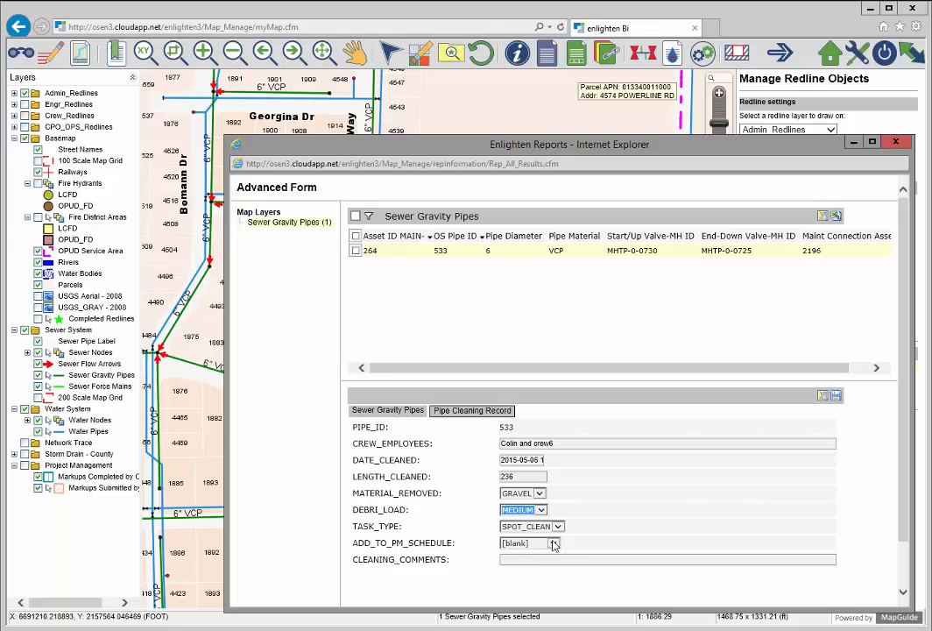
{"action": "left_click", "coordinate": [540, 544]}
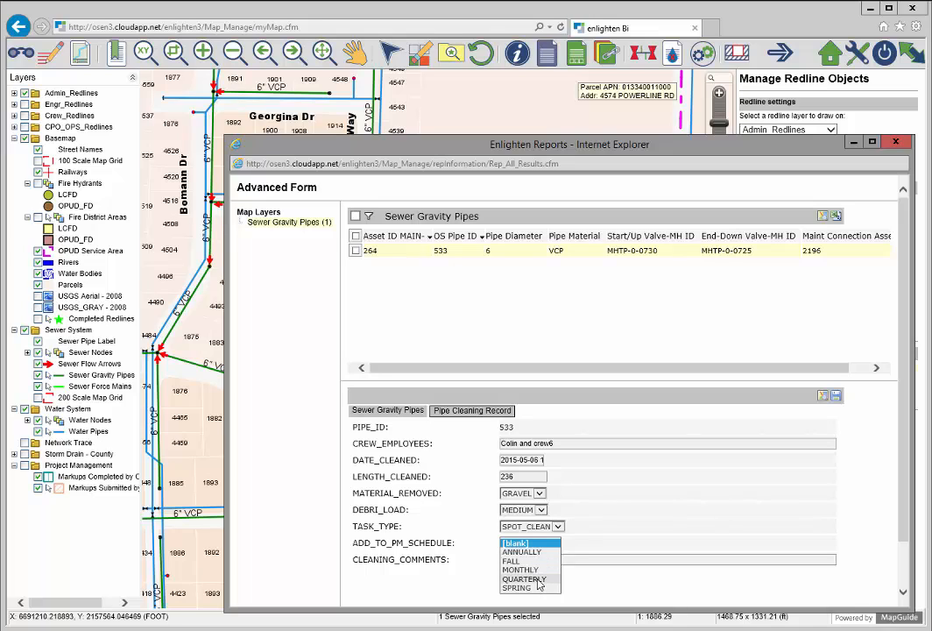
{"action": "left_click", "coordinate": [537, 581]}
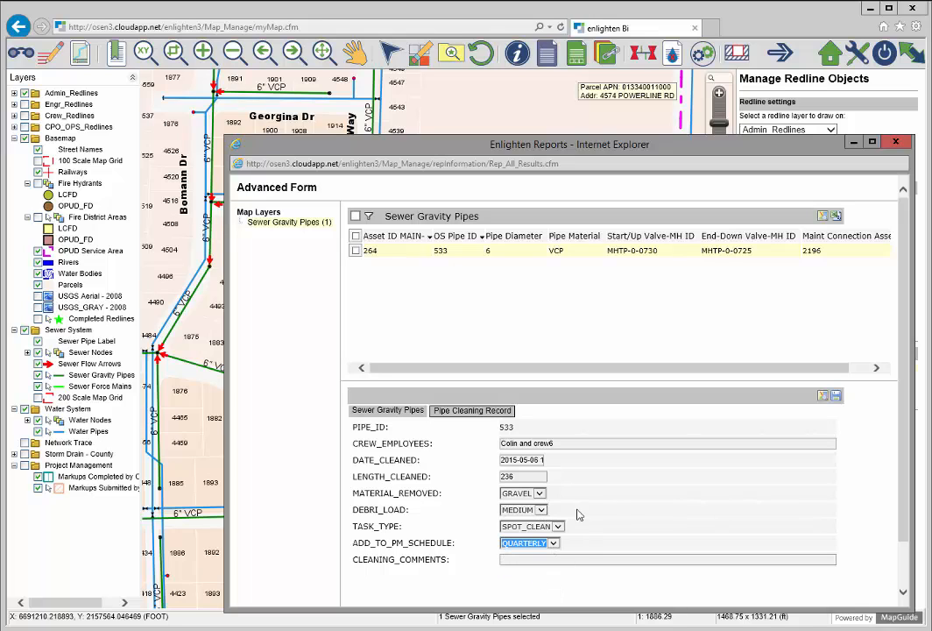
{"action": "left_click", "coordinate": [536, 559]}
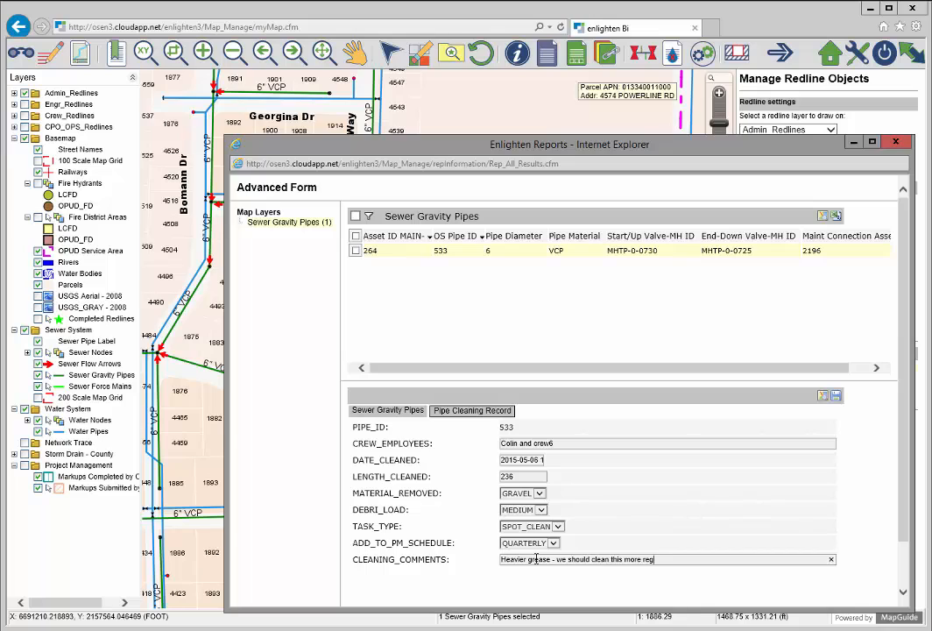
Step: Save pipe 533's cleaning record, dismiss the Database Update popup, and close the reports window
{"action": "left_click", "coordinate": [837, 398]}
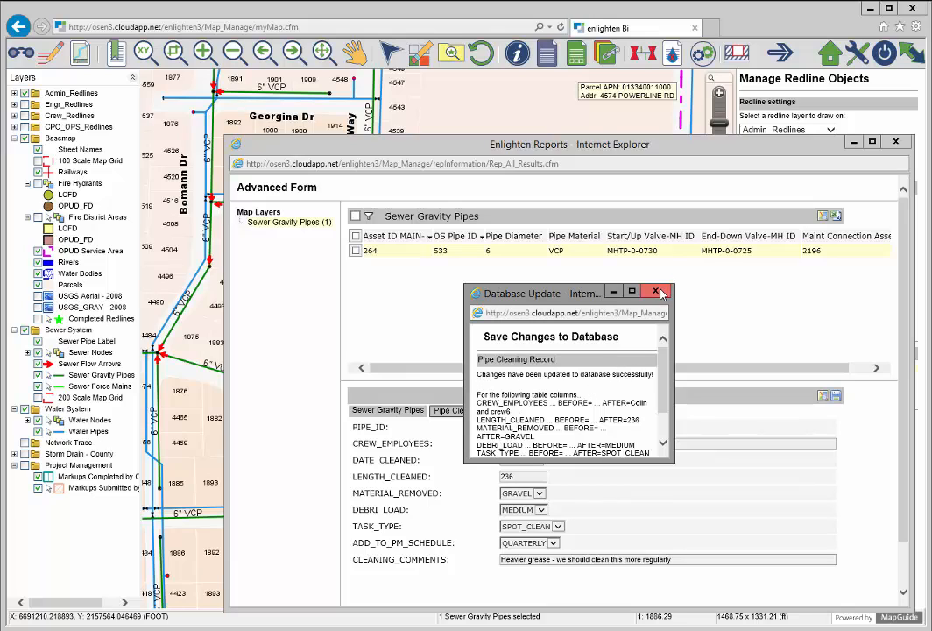
{"action": "left_click", "coordinate": [657, 292]}
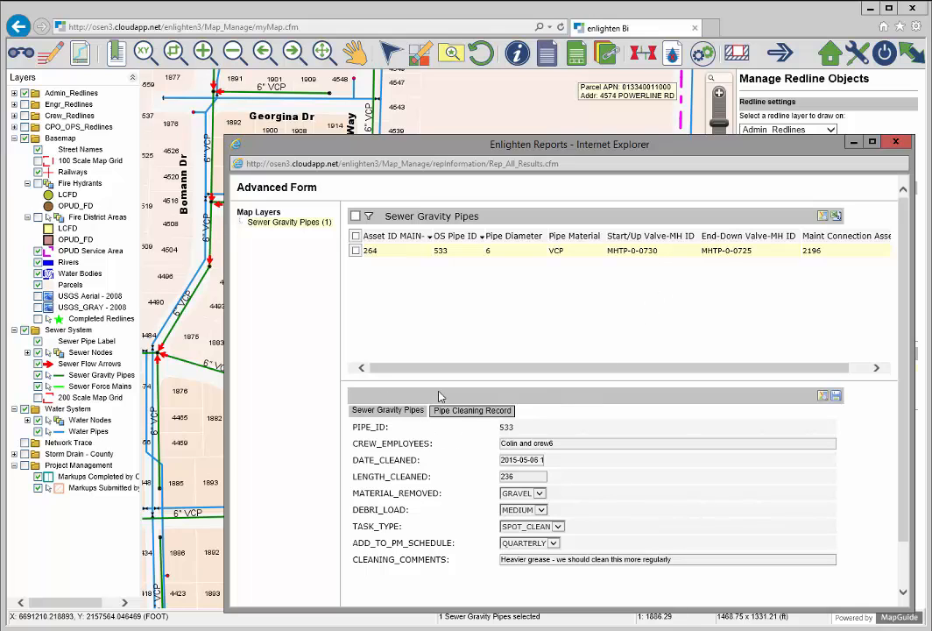
{"action": "left_click", "coordinate": [895, 143]}
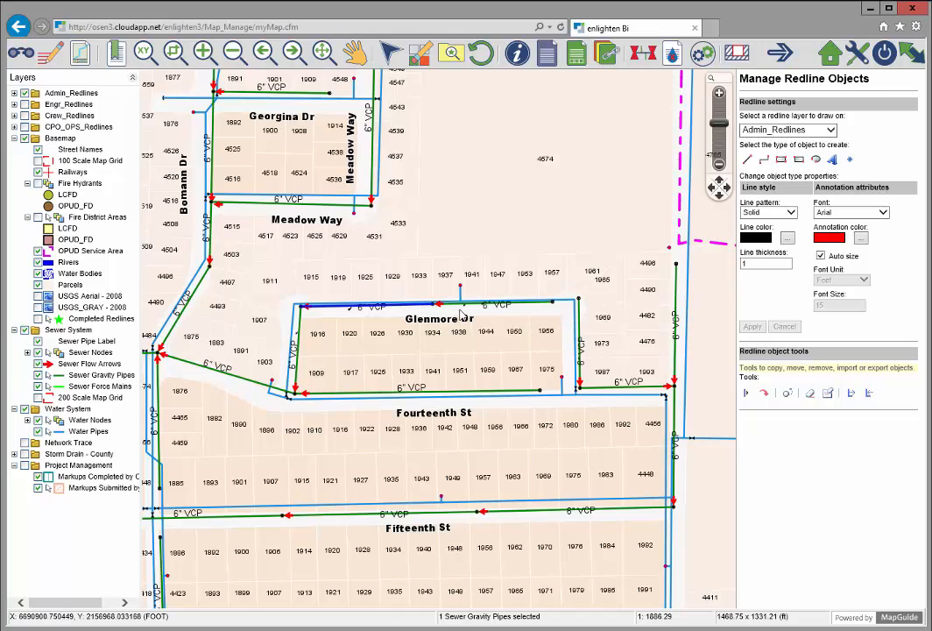
Step: Open the report for Glenmore Dr pipe 532 and page through its two 05/06/2015 cleaning records
{"action": "left_click", "coordinate": [538, 302]}
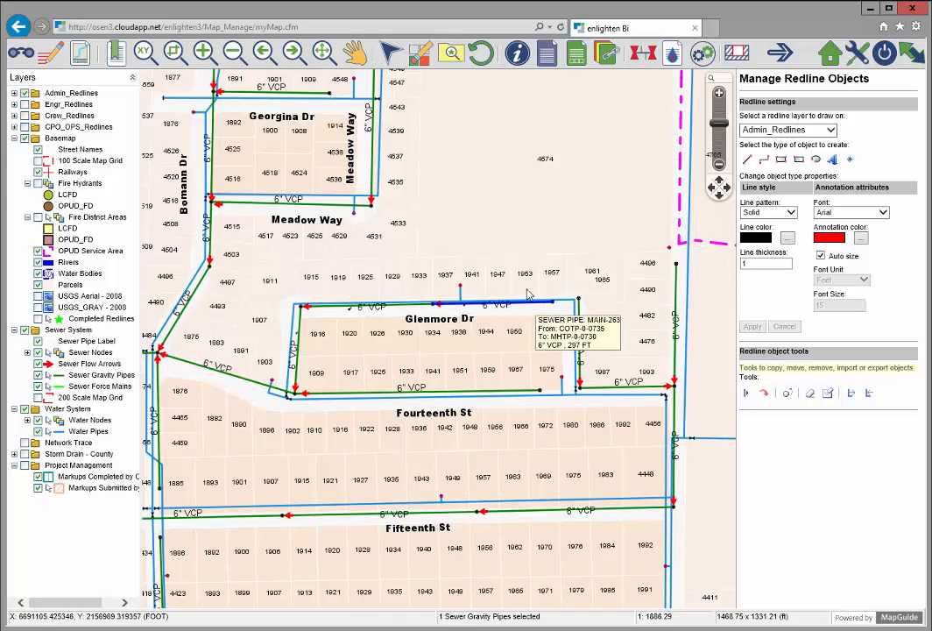
{"action": "left_click", "coordinate": [578, 54]}
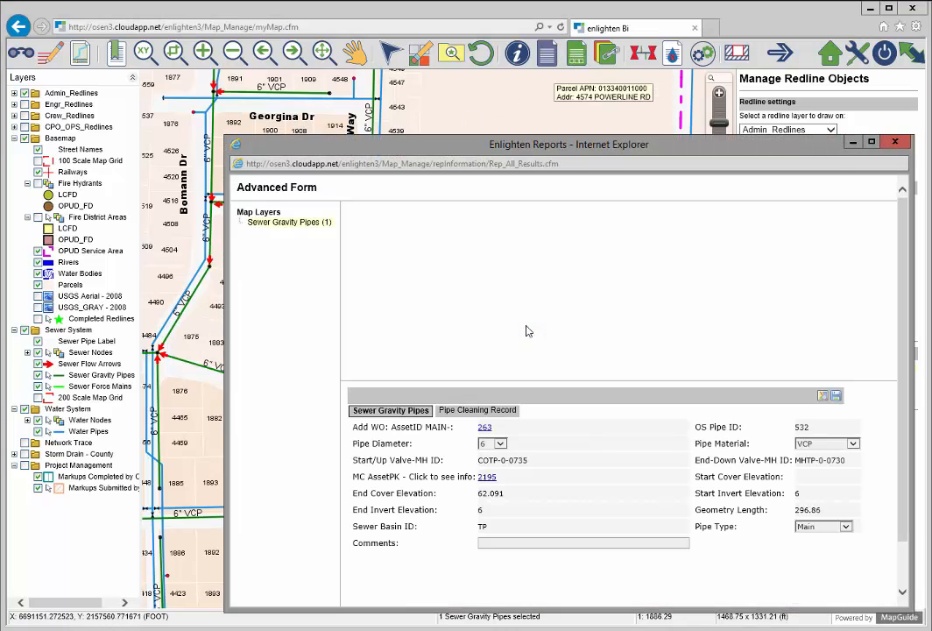
{"action": "left_click", "coordinate": [478, 411]}
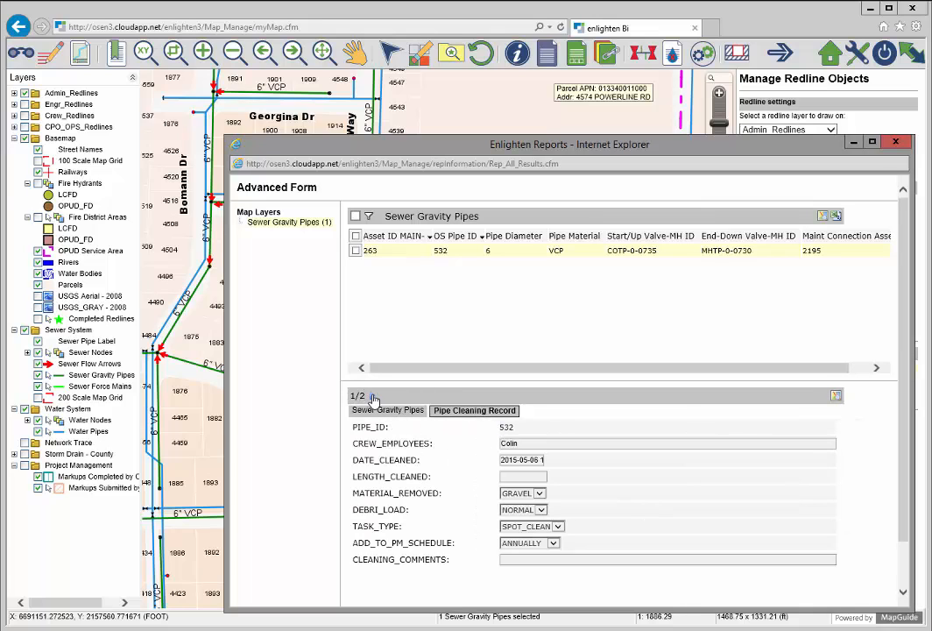
{"action": "left_click", "coordinate": [373, 397]}
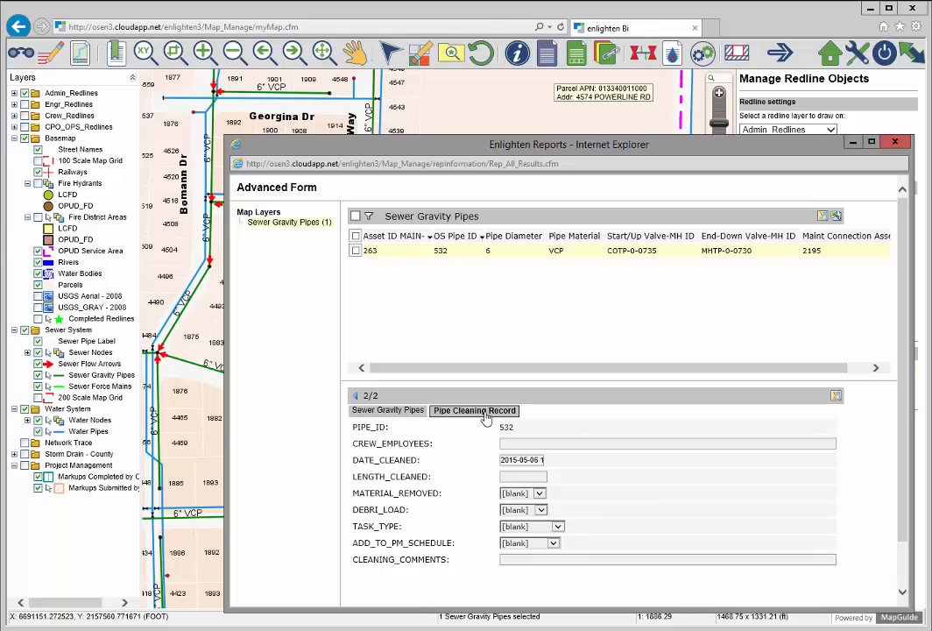
{"action": "double_click", "coordinate": [482, 412]}
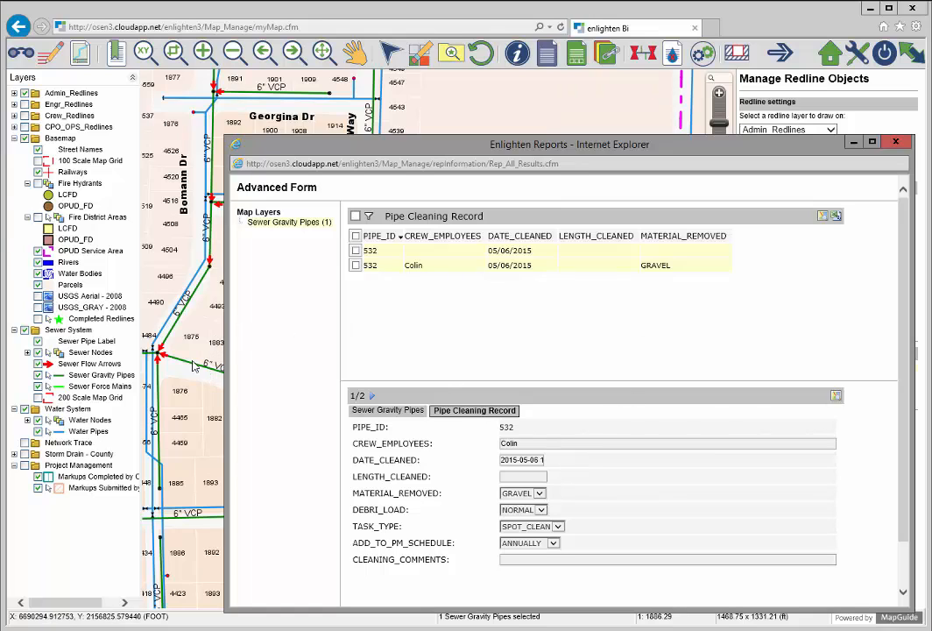
{"action": "left_click", "coordinate": [405, 414]}
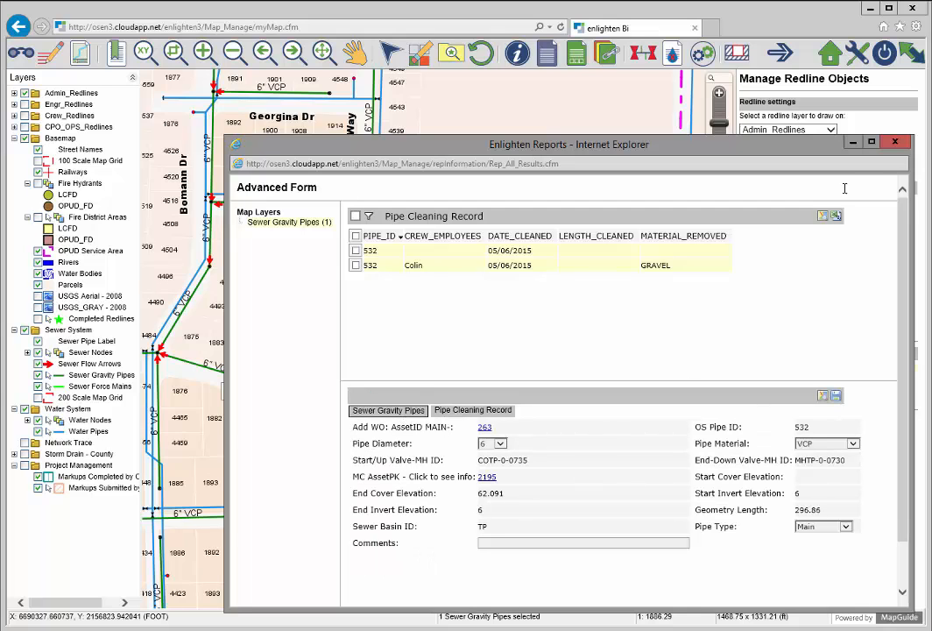
Step: Close pipe 532's Enlighten Reports window to return to the Glenmore Dr map
{"action": "left_click", "coordinate": [894, 143]}
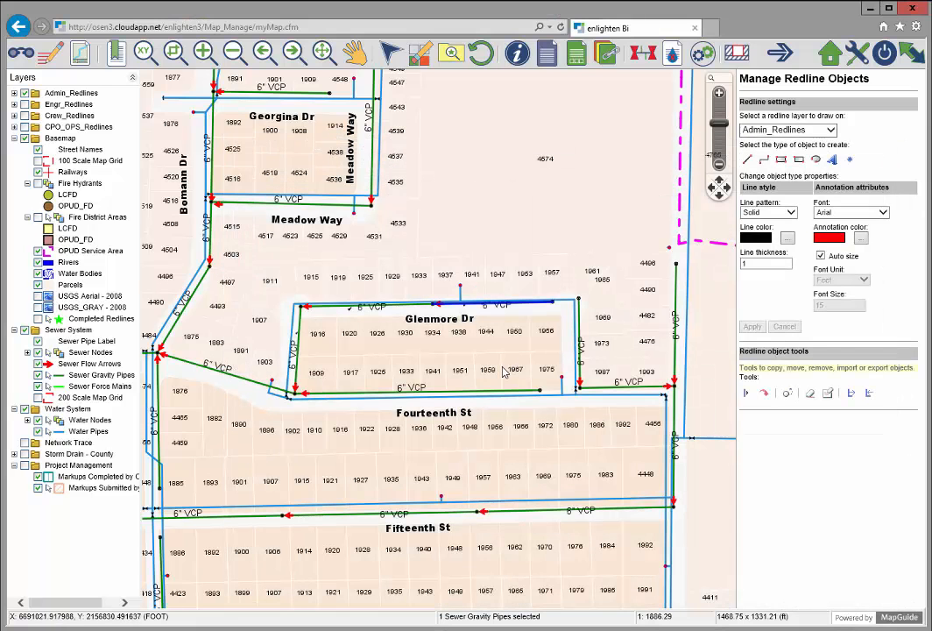